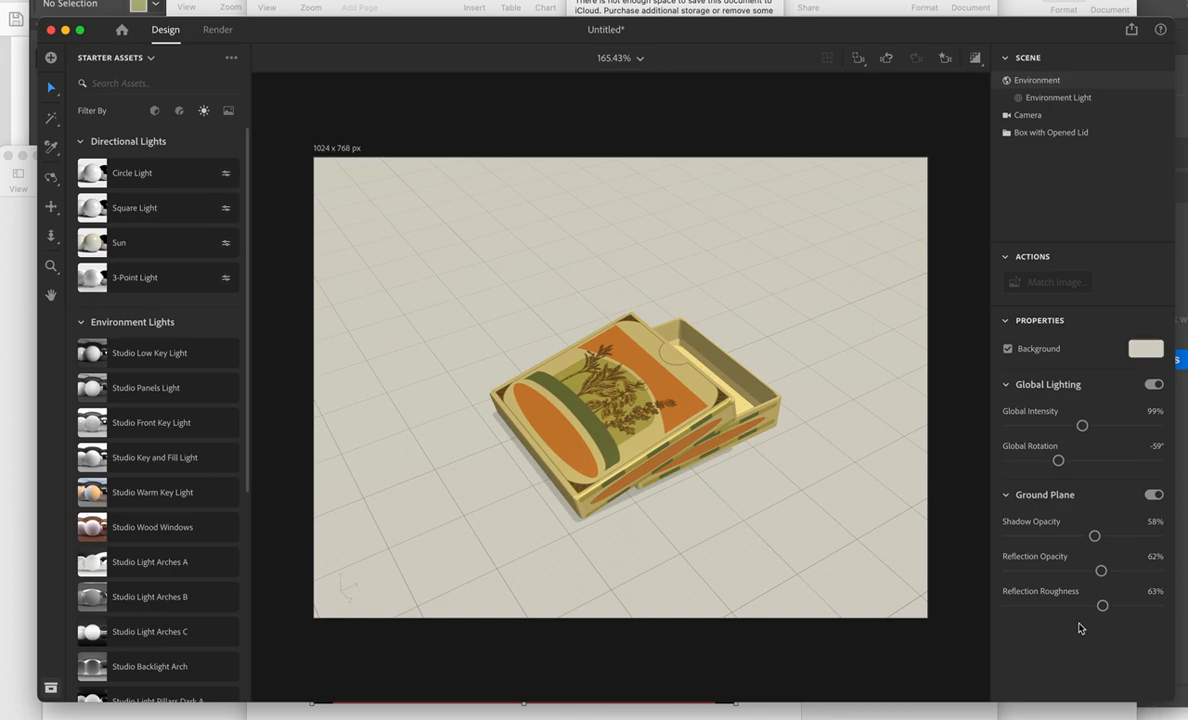
Step: Set the environment's global lighting intensity to 96% and its global rotation to -3°
{"action": "left_click_drag", "start_coordinate": [1082, 426], "coordinate": [1082, 460]}
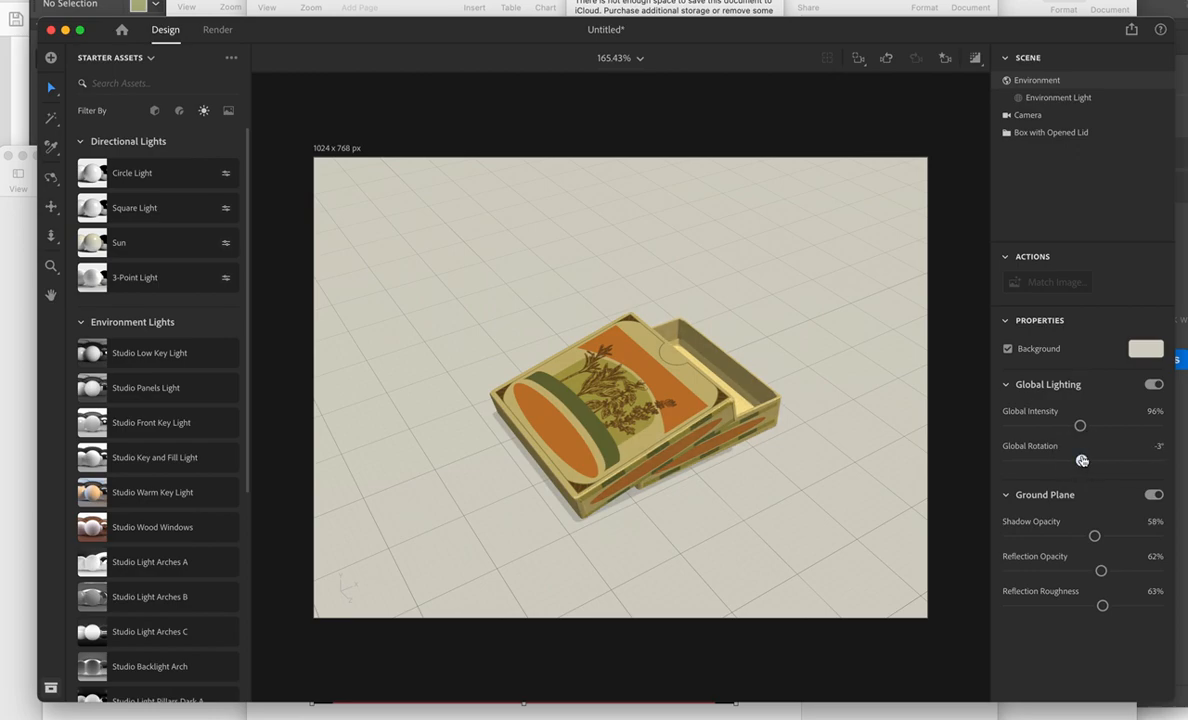
{"action": "left_click", "coordinate": [137, 58]}
{"action": "left_click", "coordinate": [118, 84]}
{"action": "left_click", "coordinate": [155, 111]}
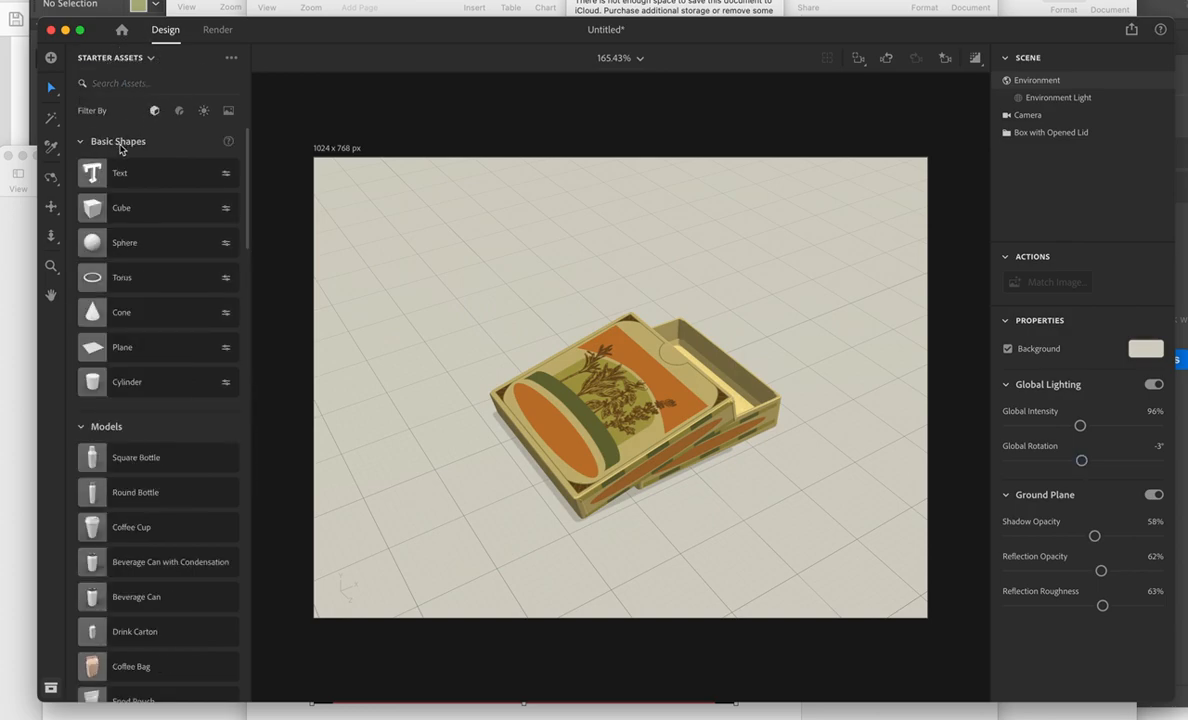
{"action": "left_click", "coordinate": [180, 113]}
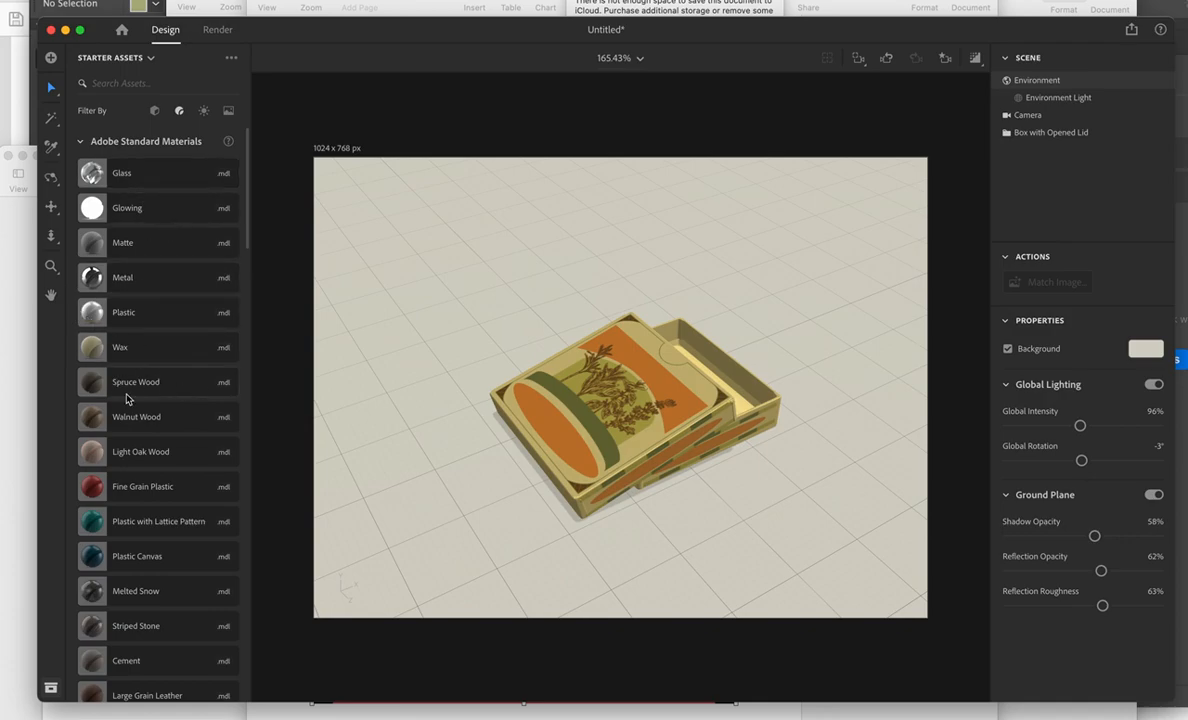
Step: Add a Circle Light, a Square Light, a Sun and a 3-Point Light to the scene from the starter lights
{"action": "left_click", "coordinate": [204, 112]}
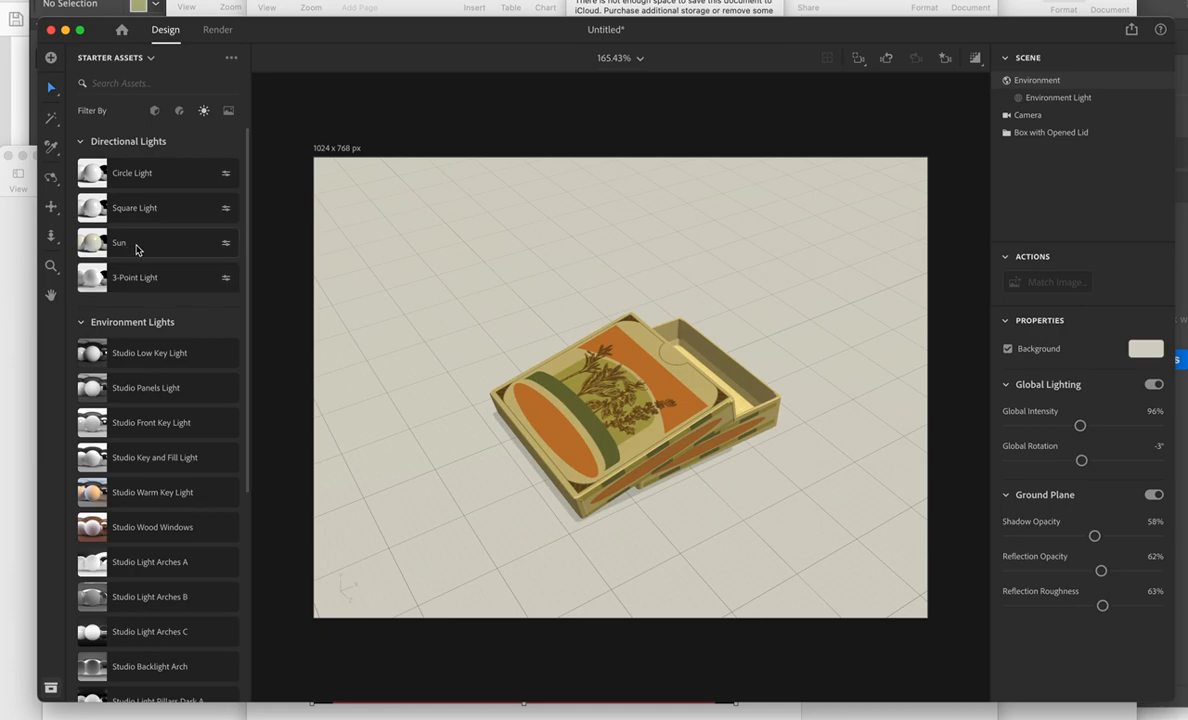
{"action": "left_click", "coordinate": [95, 175]}
{"action": "left_click", "coordinate": [93, 205]}
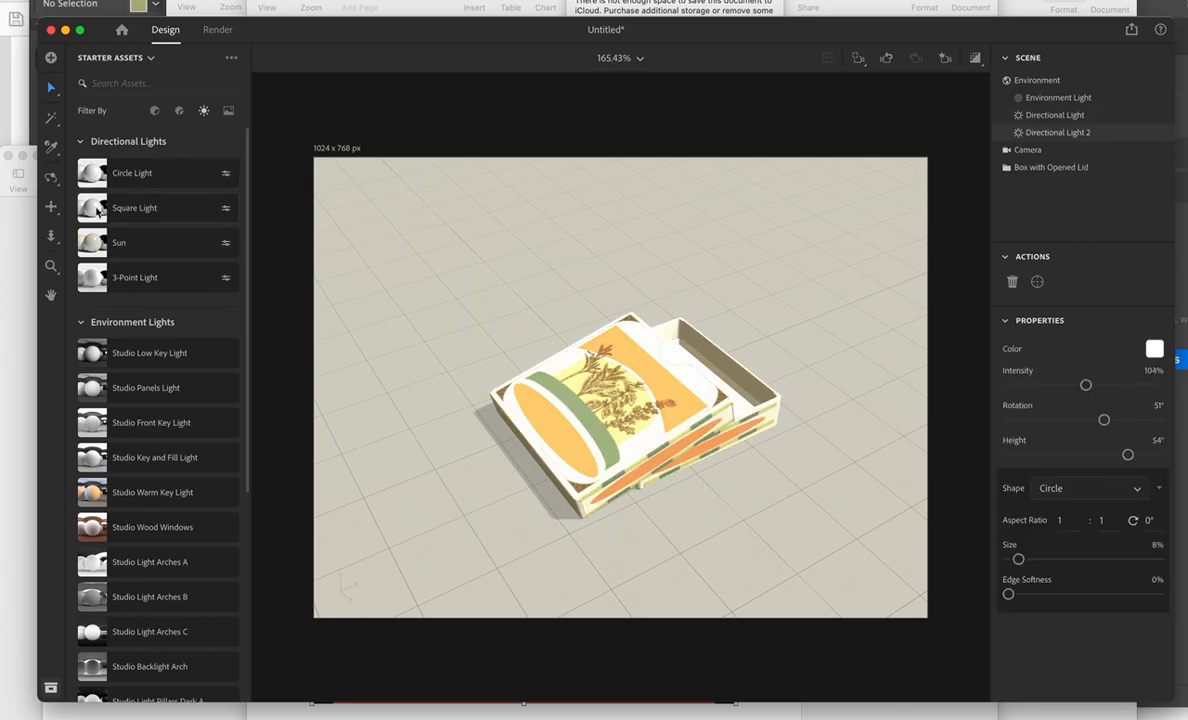
{"action": "left_click", "coordinate": [92, 242]}
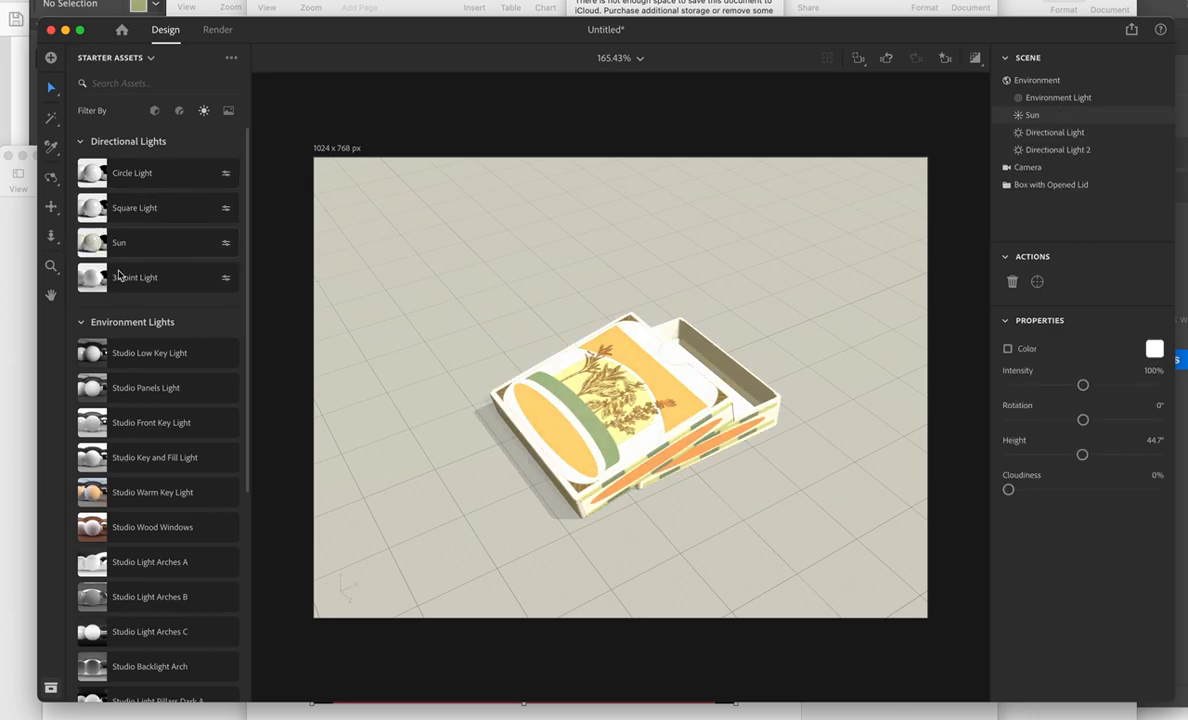
{"action": "left_click", "coordinate": [91, 278]}
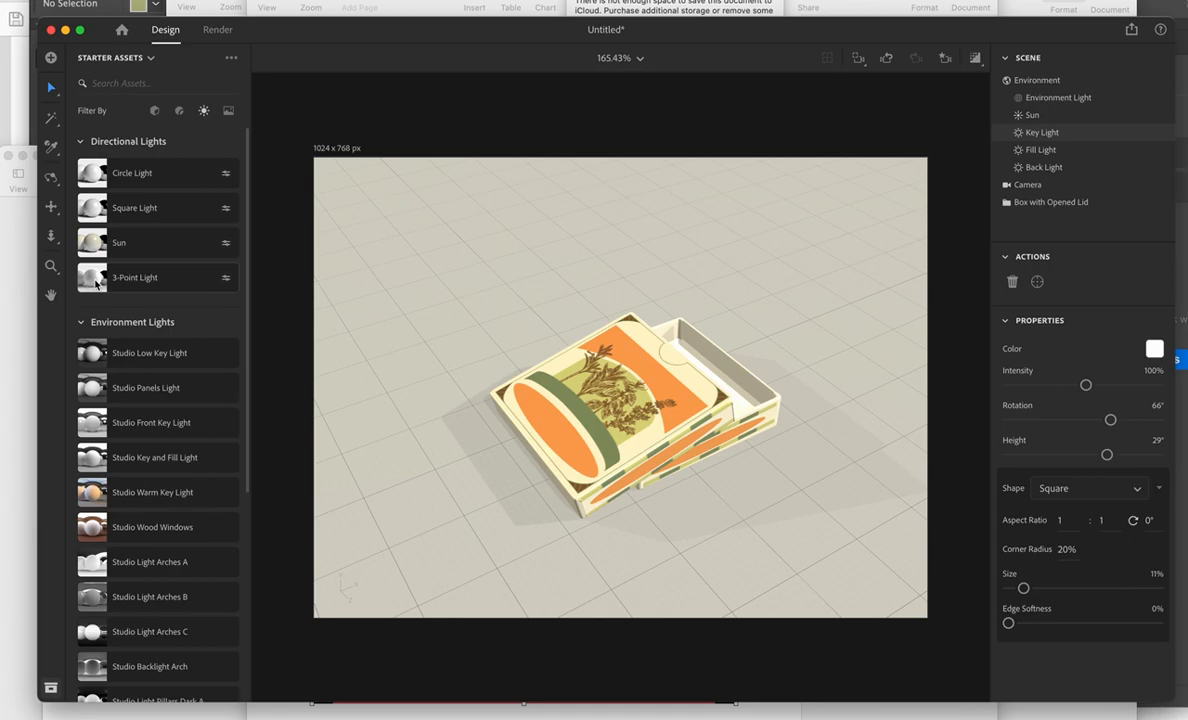
Step: Set the Key Light's intensity to 63%, its rotation to 14° and its height to 0°
{"action": "scroll", "coordinate": [782, 343], "scroll_direction": "up", "scroll_amount": 1}
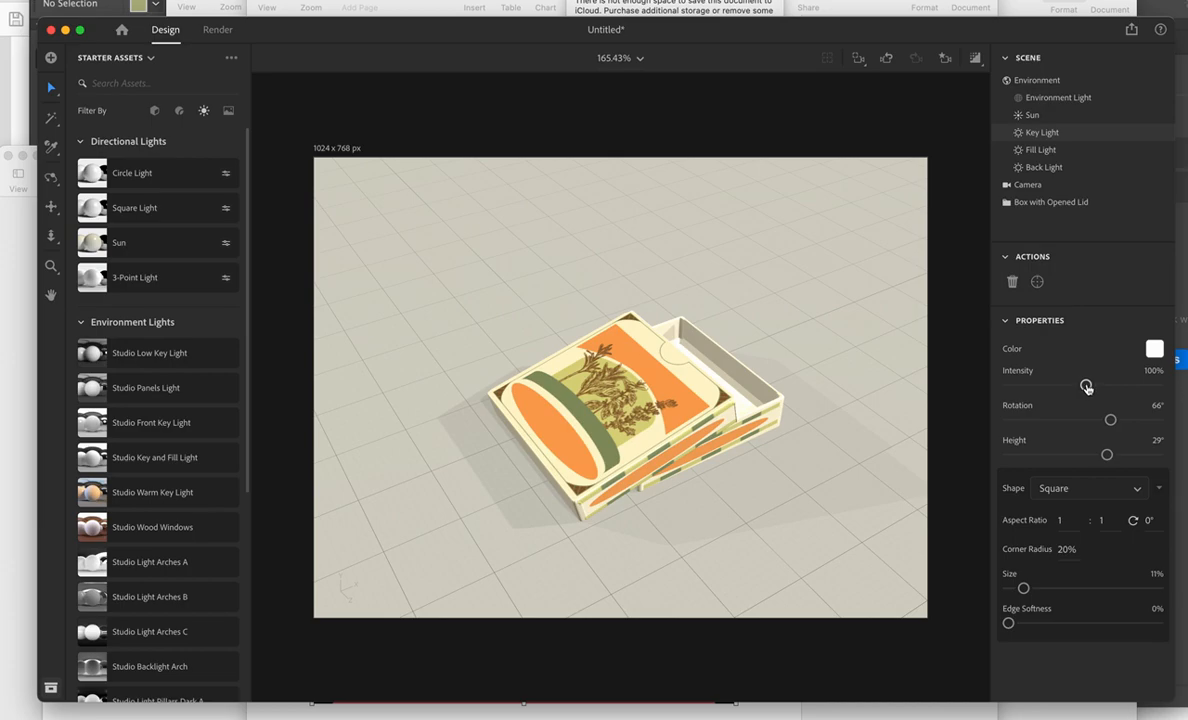
{"action": "left_click_drag", "start_coordinate": [1086, 386], "coordinate": [1048, 385]}
{"action": "left_click_drag", "start_coordinate": [1110, 419], "coordinate": [1055, 385]}
{"action": "mouse_move", "coordinate": [1106, 455]}
{"action": "left_mouse_down"}
{"action": "mouse_move", "coordinate": [1027, 456]}
{"action": "mouse_move", "coordinate": [1116, 453]}
{"action": "mouse_move", "coordinate": [1083, 456]}
{"action": "left_mouse_up"}
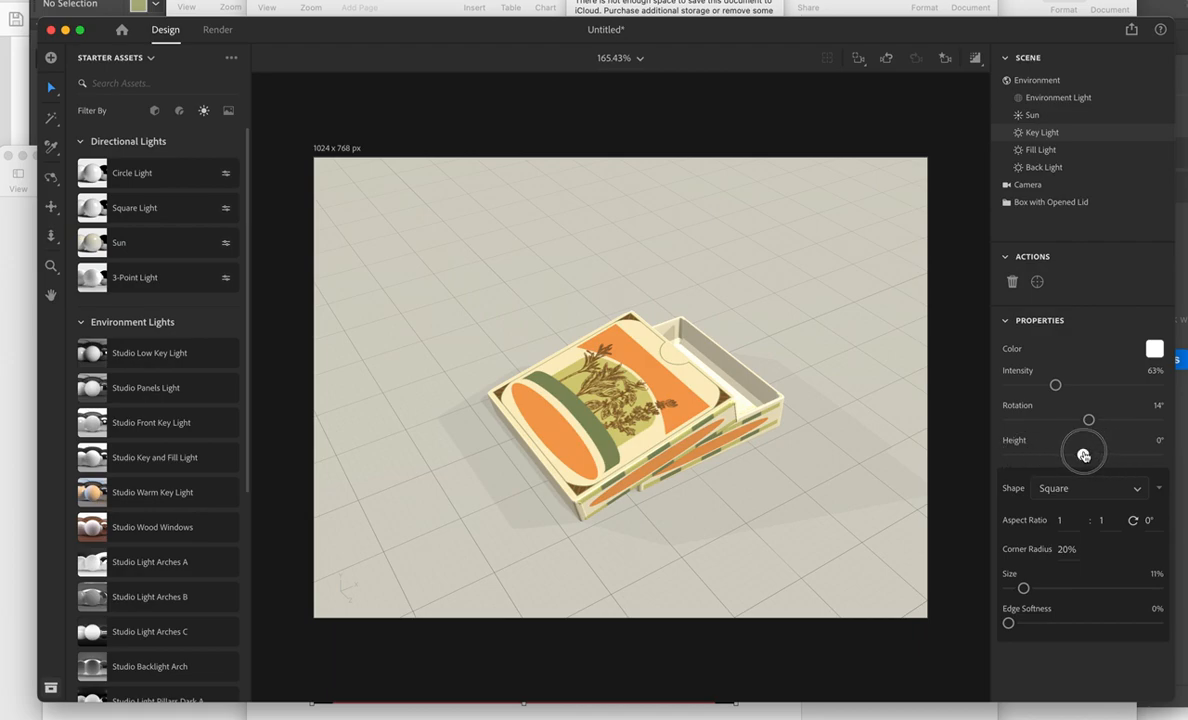
{"action": "left_click_drag", "start_coordinate": [1083, 455], "coordinate": [1083, 455]}
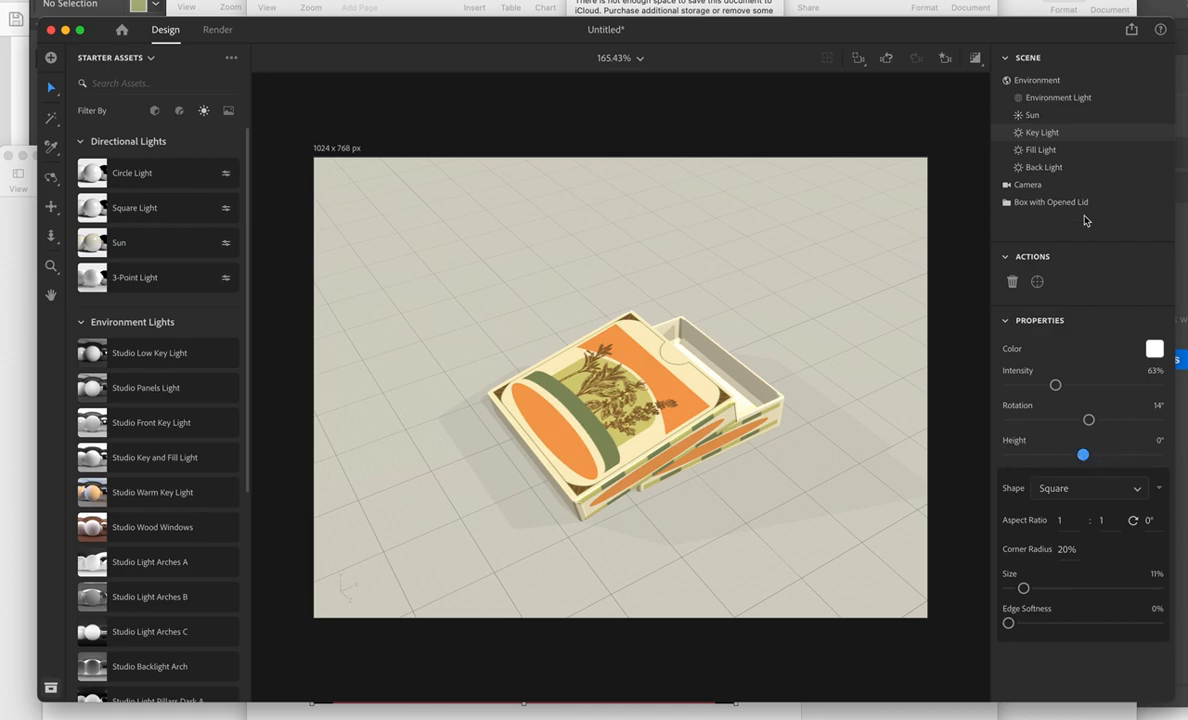
Step: Set the Fill Light's intensity to 25% and its rotation to -112°
{"action": "left_click", "coordinate": [1052, 118]}
{"action": "left_click", "coordinate": [1050, 133]}
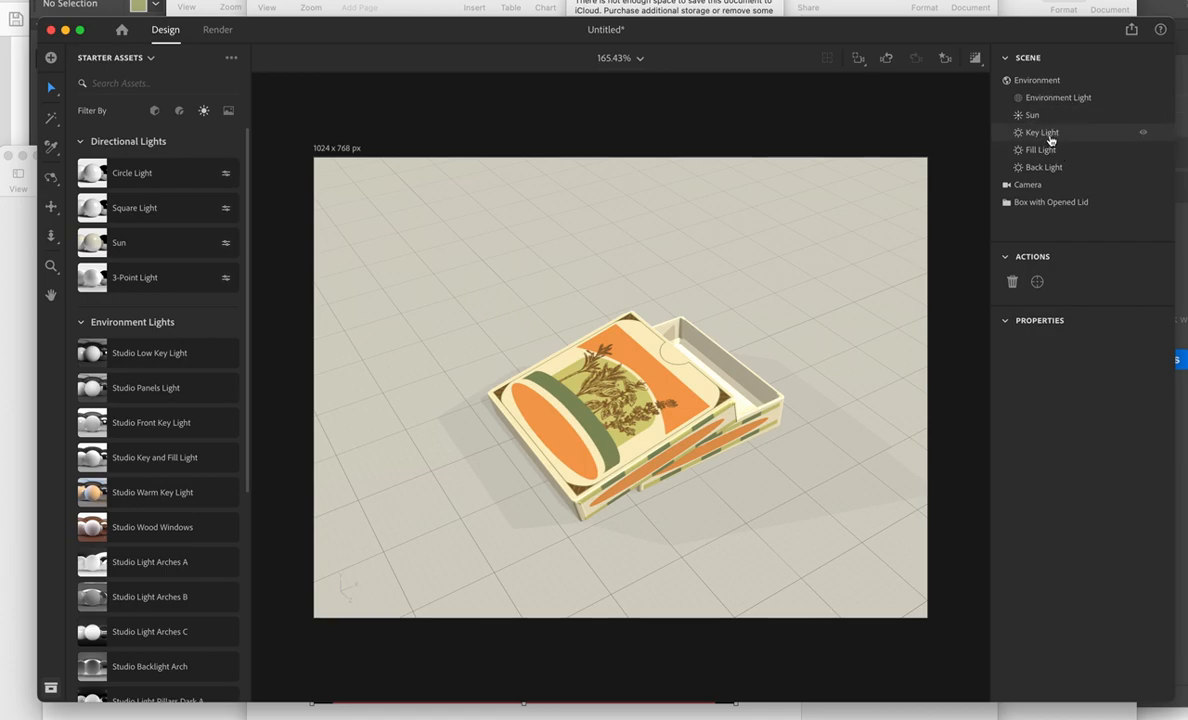
{"action": "left_click", "coordinate": [1050, 152]}
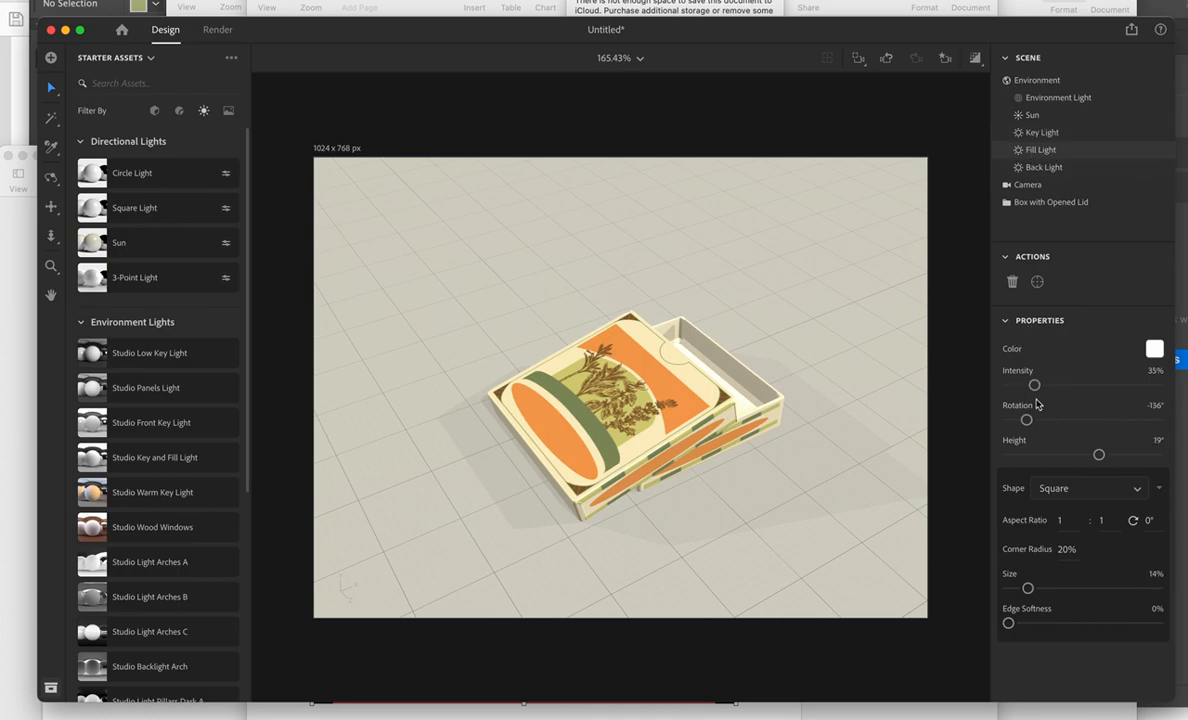
{"action": "left_click_drag", "start_coordinate": [1034, 388], "coordinate": [1036, 421]}
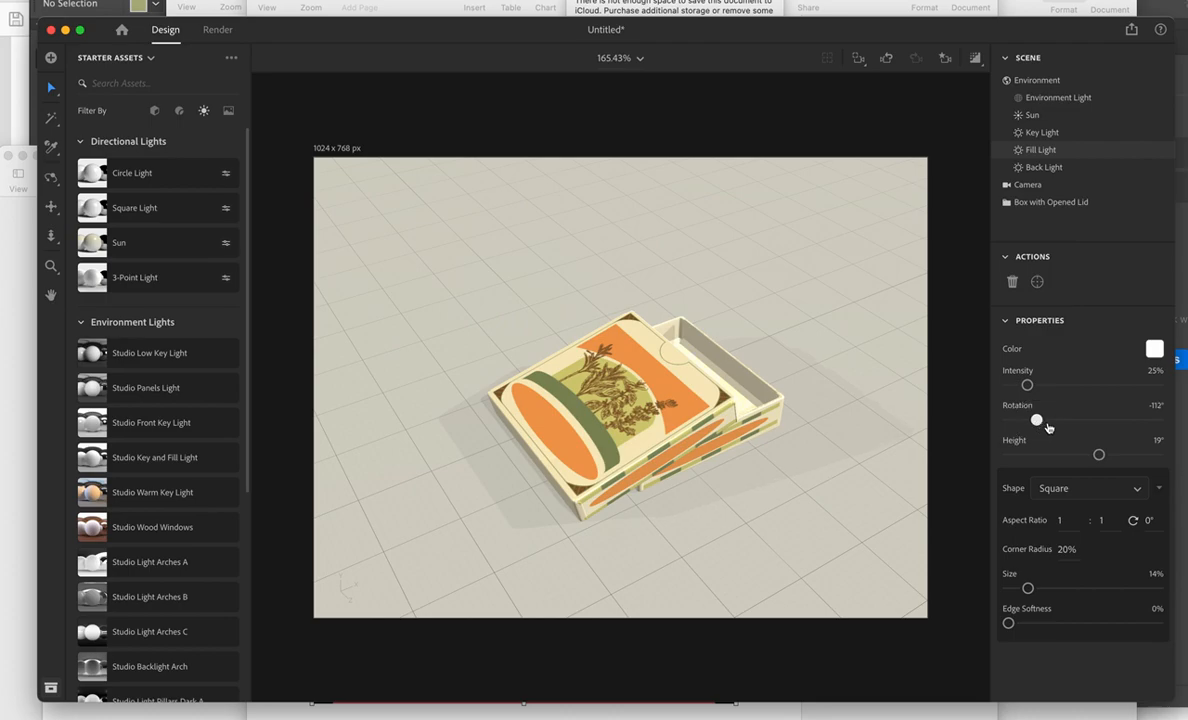
Step: Set the Back Light's intensity to 29%, its rotation to 37° and its height to 11°
{"action": "left_click", "coordinate": [1060, 166]}
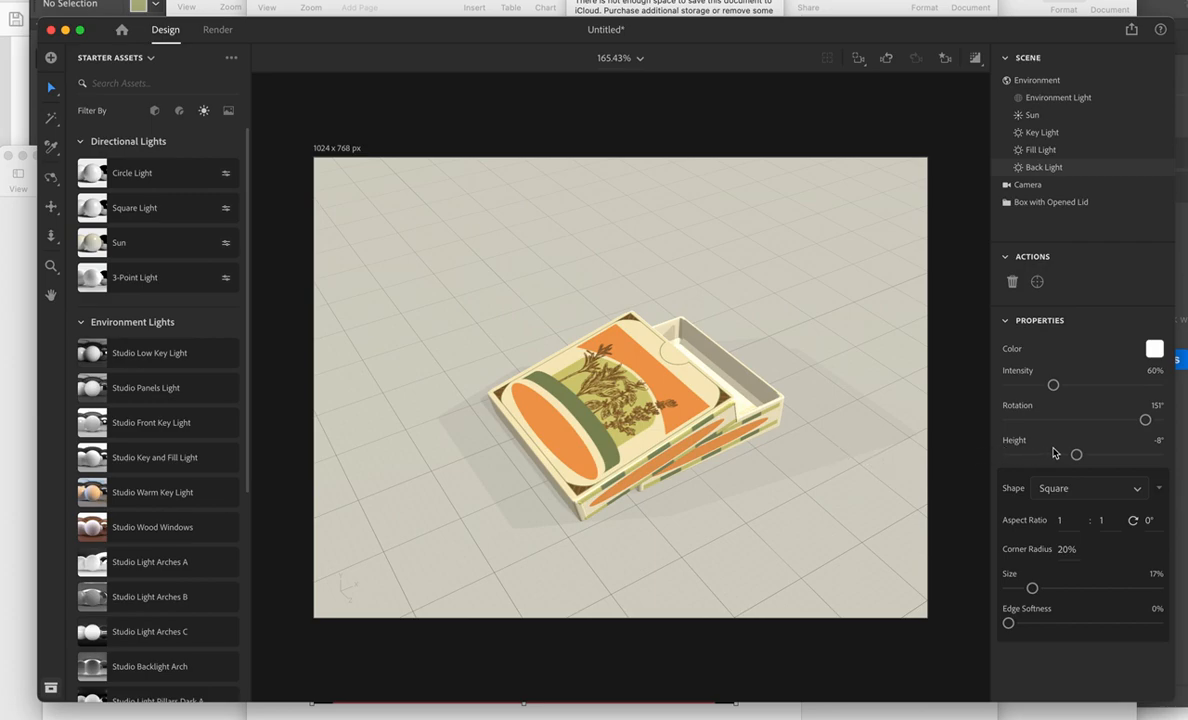
{"action": "left_click", "coordinate": [1054, 385]}
{"action": "left_click_drag", "start_coordinate": [1057, 387], "coordinate": [1031, 386]}
{"action": "left_click_drag", "start_coordinate": [1145, 420], "coordinate": [1093, 455]}
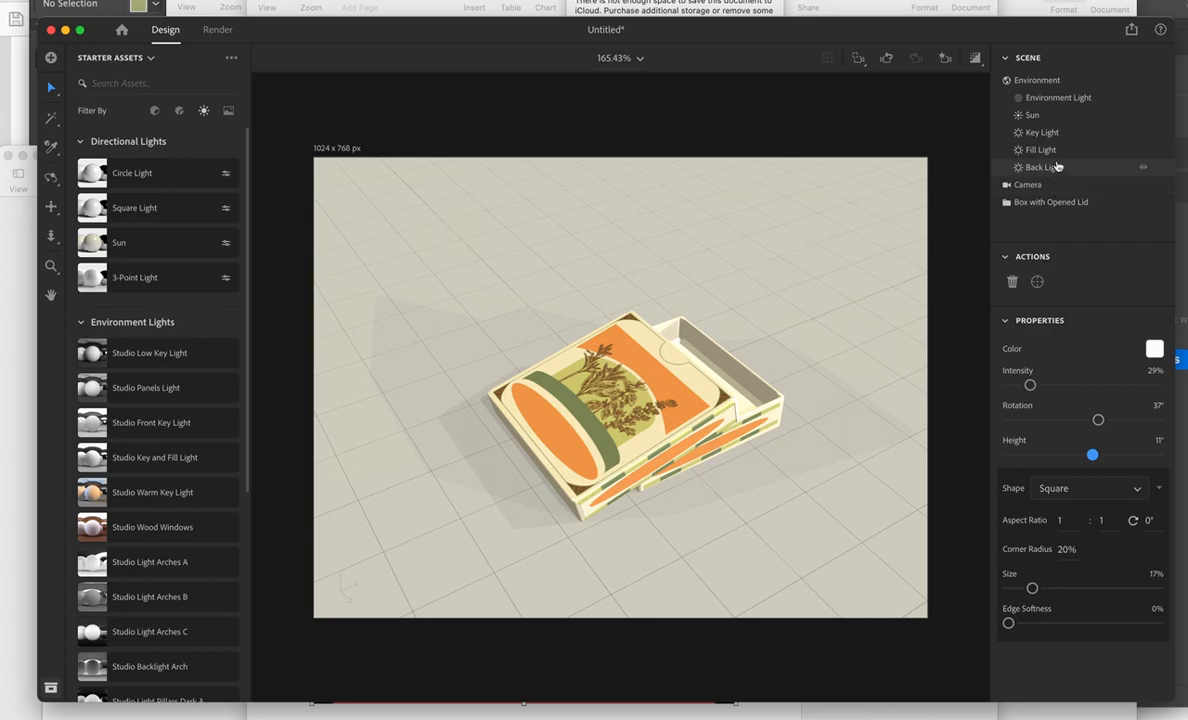
Step: Set the Environment Light's intensity to 93% and its rotation to 5°
{"action": "left_click", "coordinate": [1052, 98]}
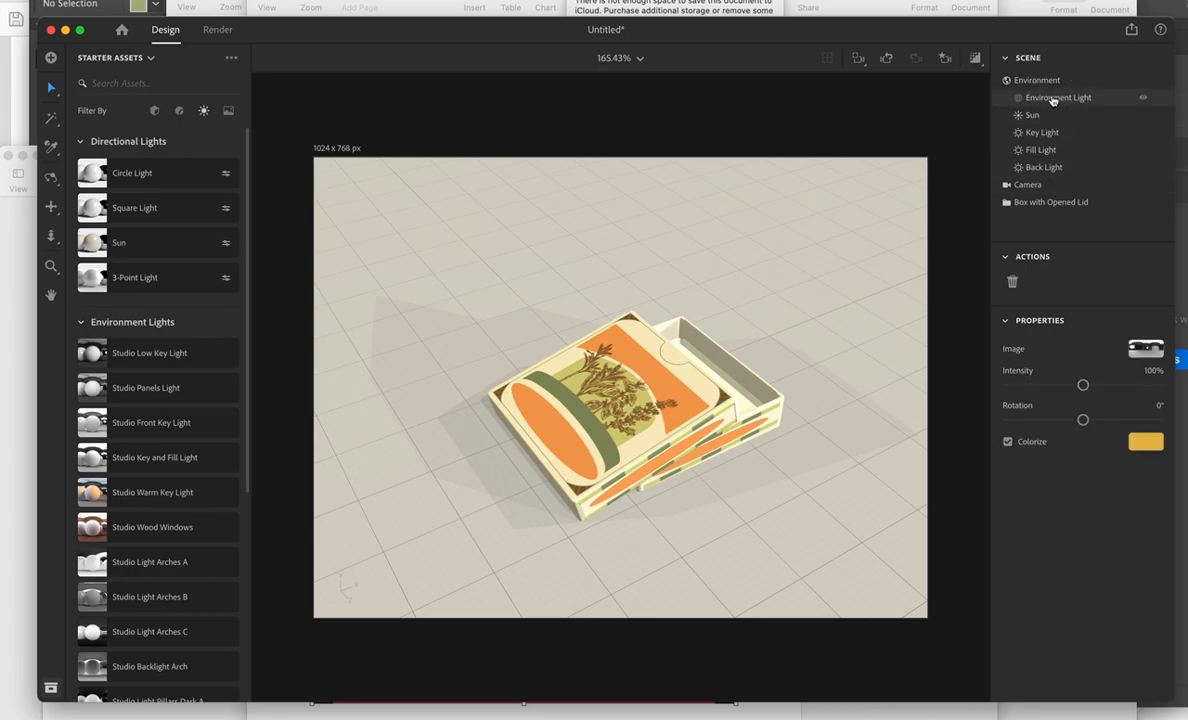
{"action": "mouse_move", "coordinate": [1083, 386]}
{"action": "left_mouse_down"}
{"action": "mouse_move", "coordinate": [1095, 387]}
{"action": "mouse_move", "coordinate": [1066, 387]}
{"action": "mouse_move", "coordinate": [1078, 387]}
{"action": "left_mouse_up"}
{"action": "left_click", "coordinate": [1053, 100]}
{"action": "mouse_move", "coordinate": [1083, 419]}
{"action": "left_mouse_down"}
{"action": "mouse_move", "coordinate": [1040, 418]}
{"action": "mouse_move", "coordinate": [1084, 421]}
{"action": "left_mouse_up"}
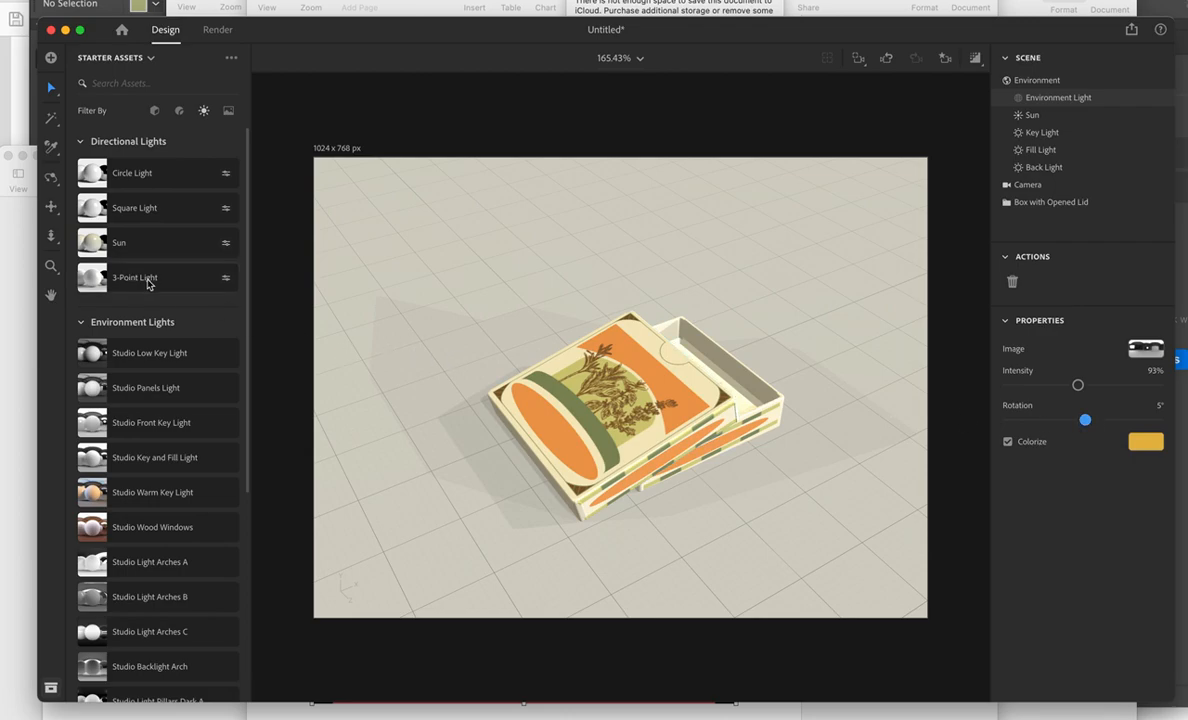
Step: Try the Studio Panels Light and the Studio Key and Fill Light as environment lighting, and undo these changes
{"action": "scroll", "coordinate": [157, 388], "scroll_direction": "down", "scroll_amount": 3}
{"action": "scroll", "coordinate": [157, 388], "scroll_direction": "down", "scroll_amount": 4}
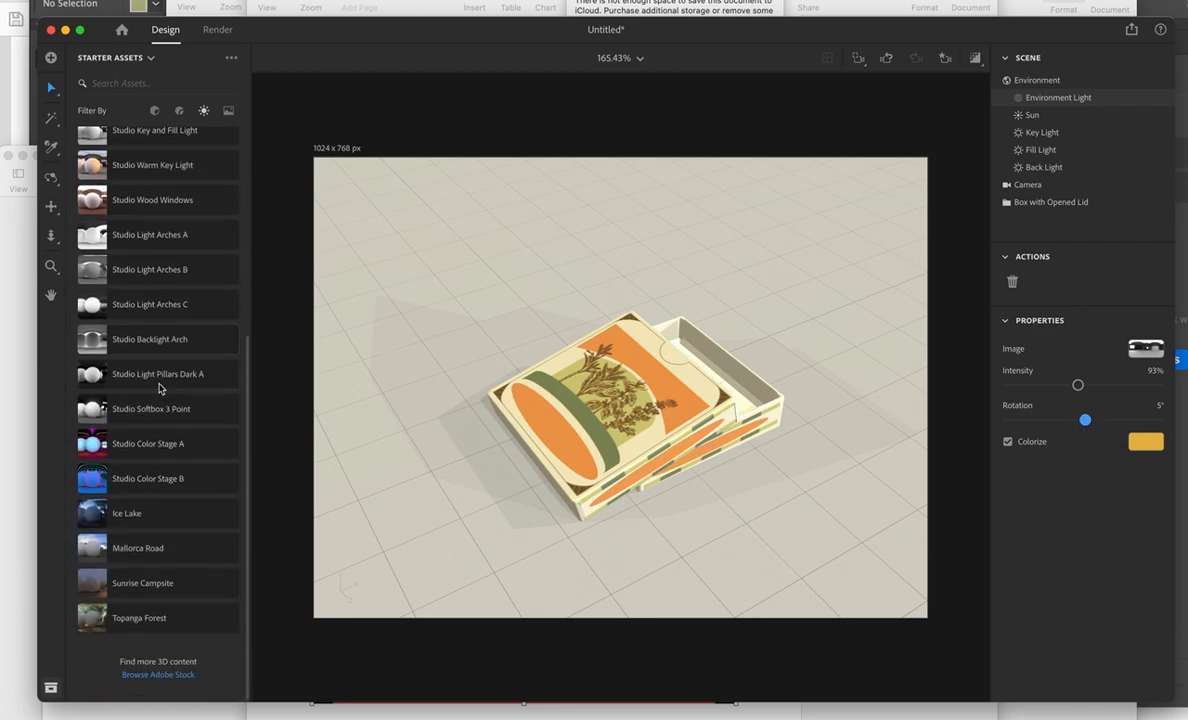
{"action": "scroll", "coordinate": [135, 577], "scroll_direction": "up", "scroll_amount": 7}
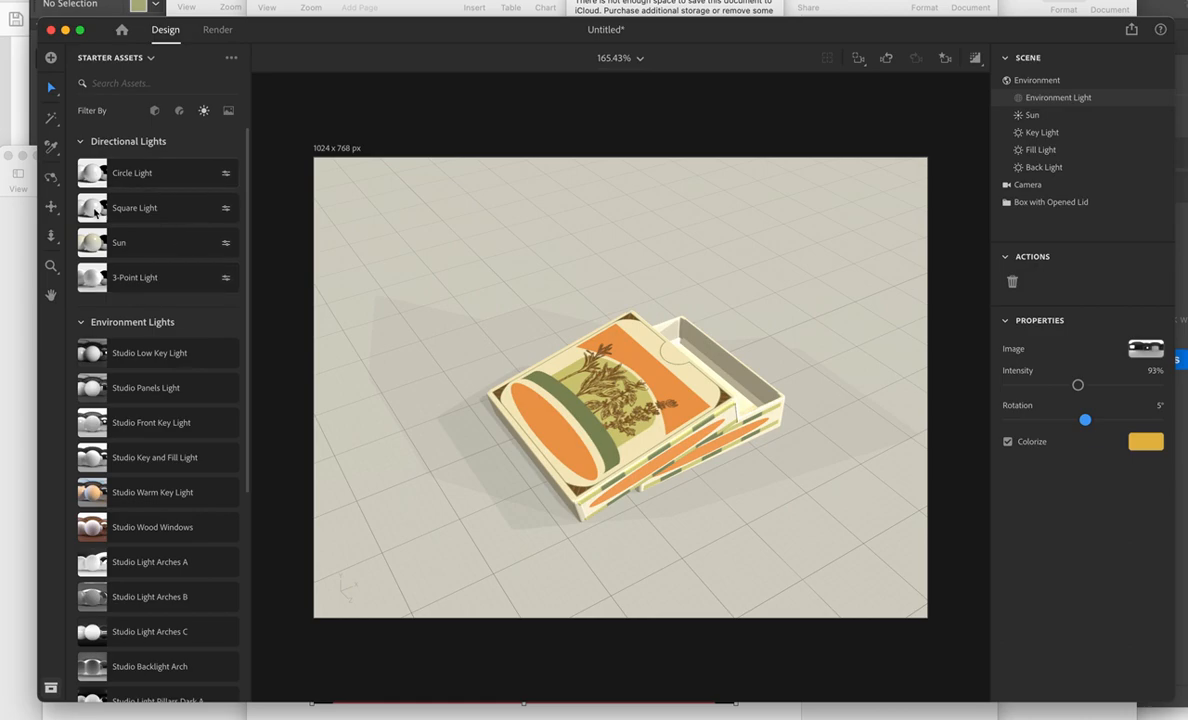
{"action": "left_click", "coordinate": [126, 394]}
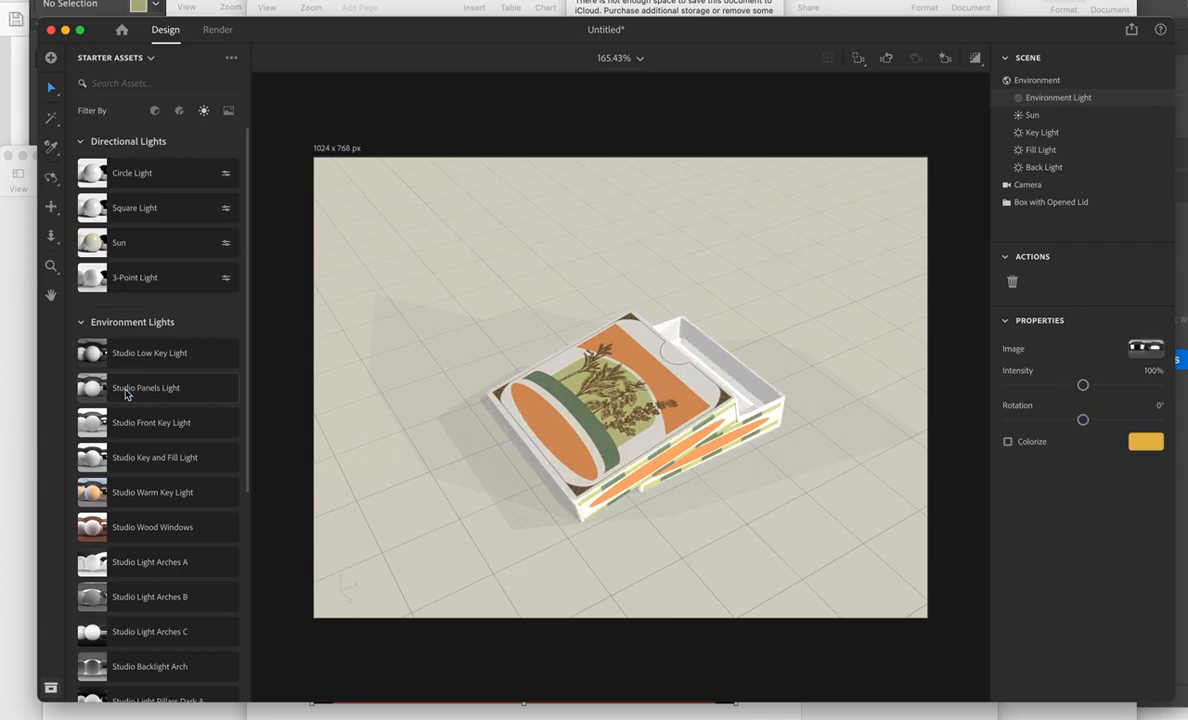
{"action": "key", "text": "super+z"}
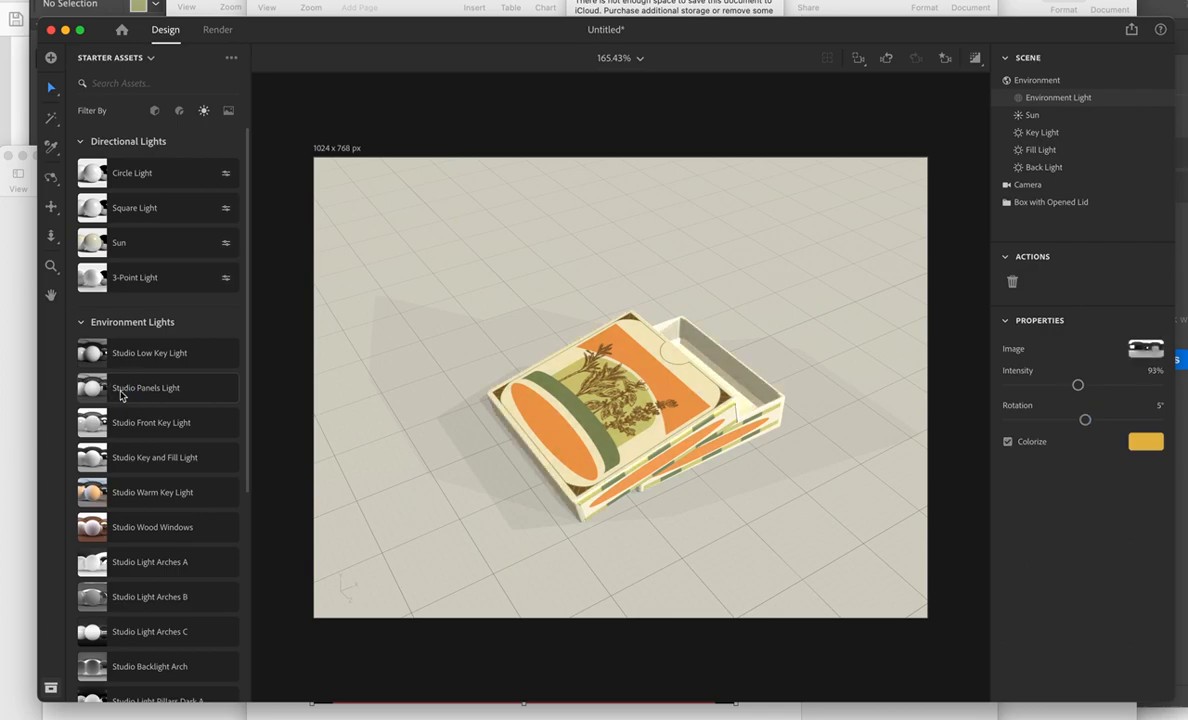
{"action": "left_click", "coordinate": [142, 468]}
{"action": "key", "text": "super+z"}
{"action": "left_click", "coordinate": [135, 388]}
{"action": "scroll", "coordinate": [140, 400], "scroll_direction": "down", "scroll_amount": 1}
{"action": "left_click_drag", "start_coordinate": [1084, 386], "coordinate": [980, 393]}
{"action": "key", "text": "super+z"}
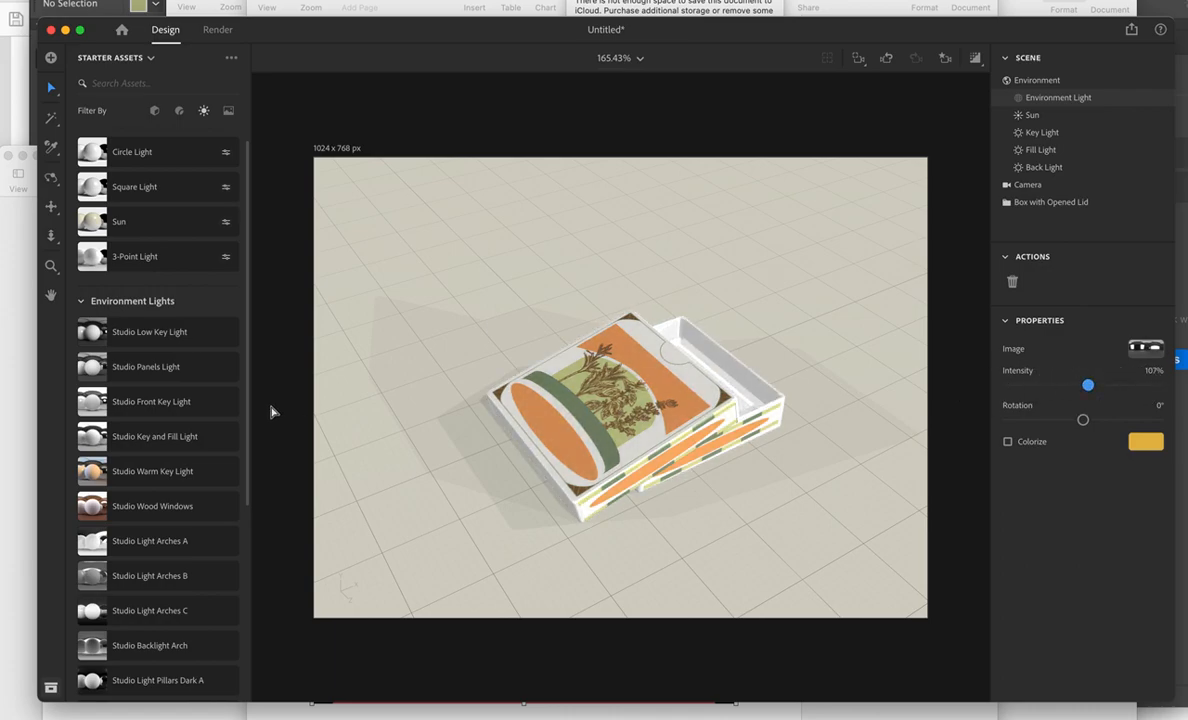
{"action": "key", "text": "super+z"}
{"action": "scroll", "coordinate": [318, 416], "scroll_direction": "up", "scroll_amount": 2}
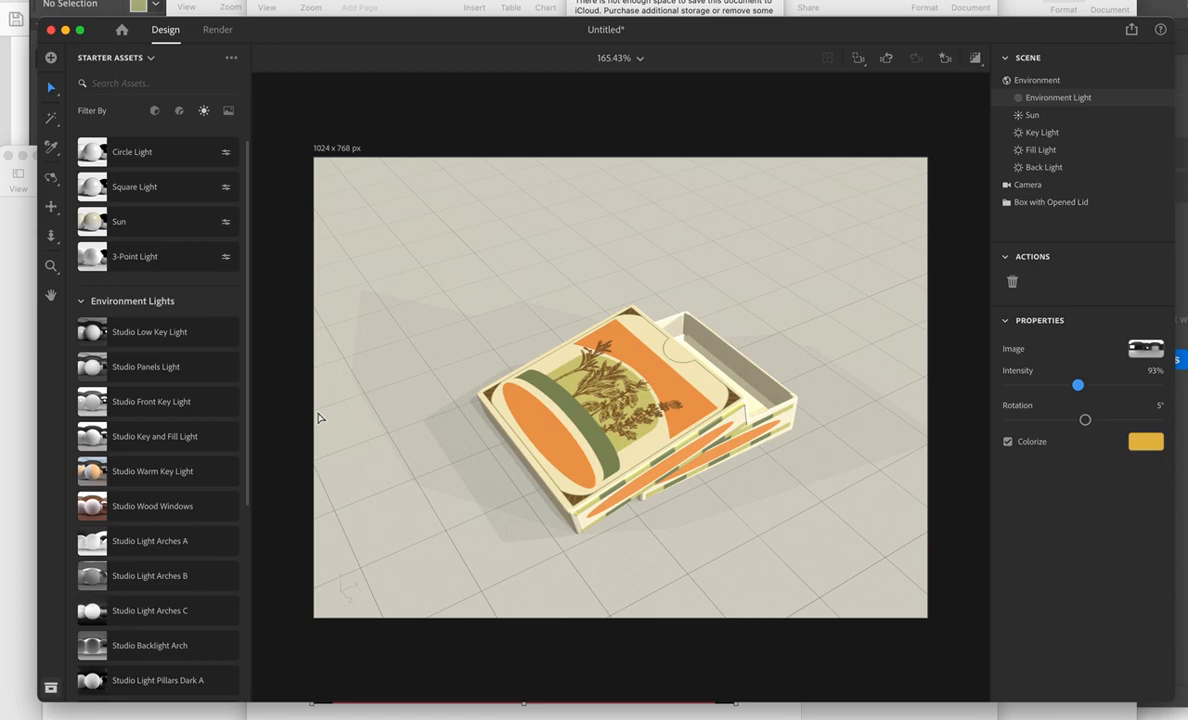
{"action": "key", "text": "super+shift+5"}
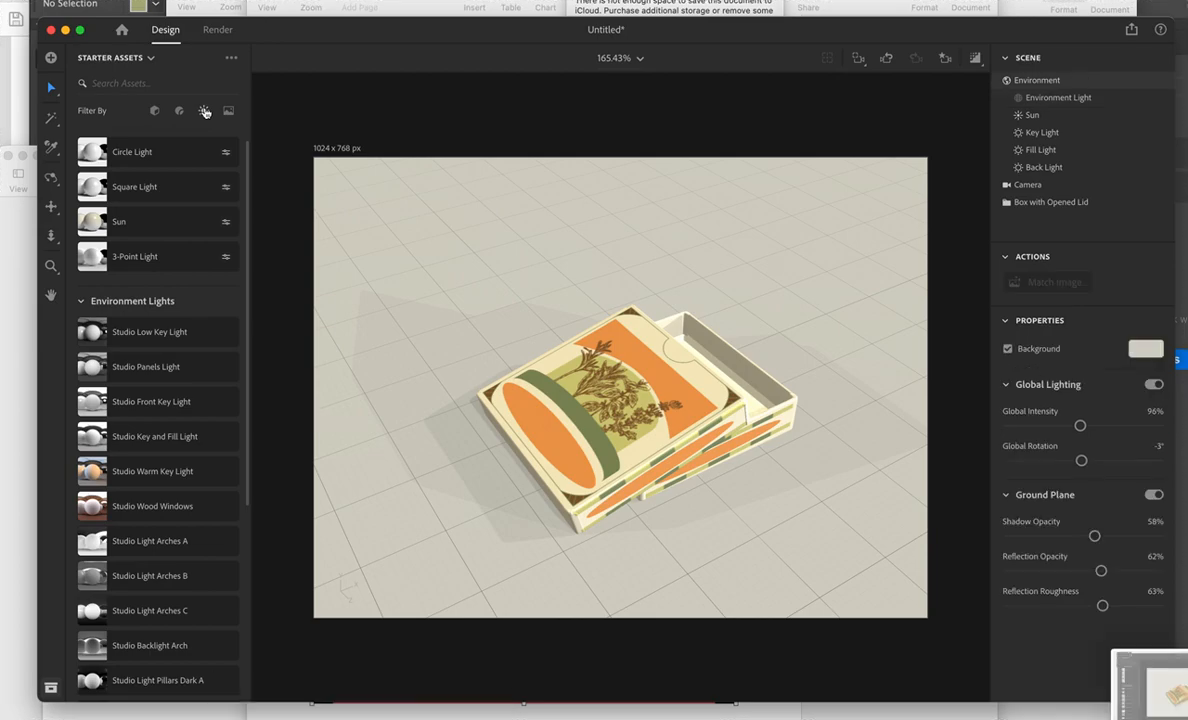
{"action": "left_click", "coordinate": [204, 111]}
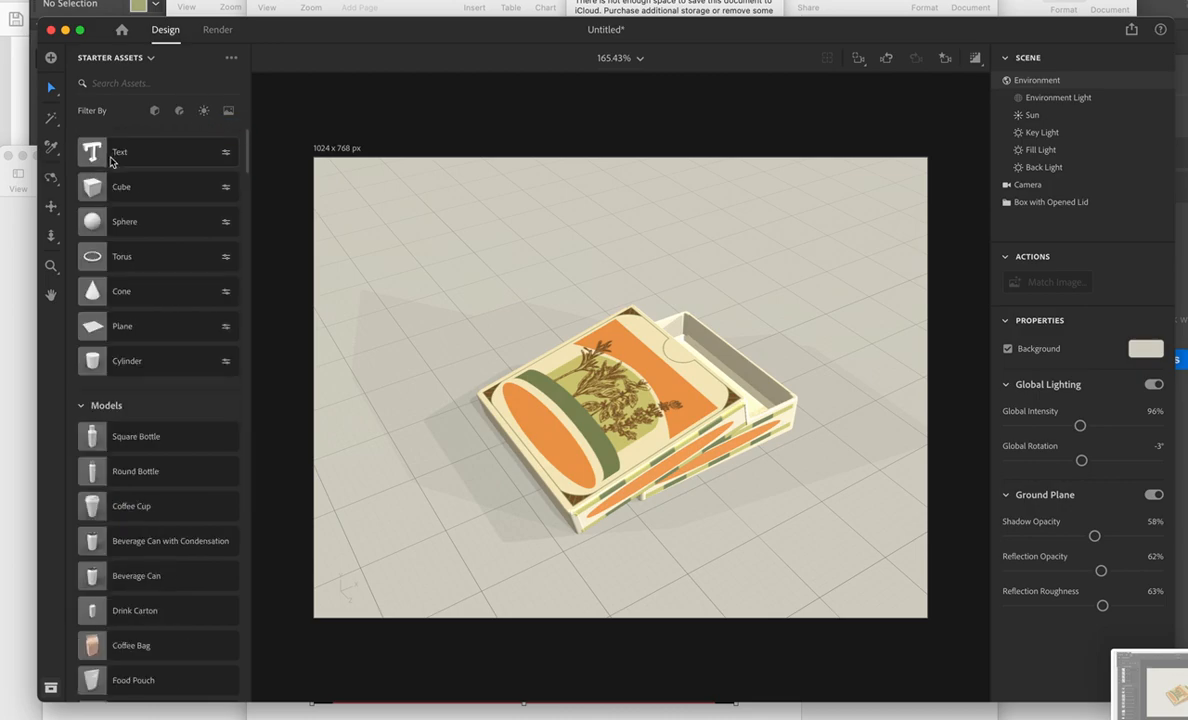
{"action": "left_click", "coordinate": [179, 111]}
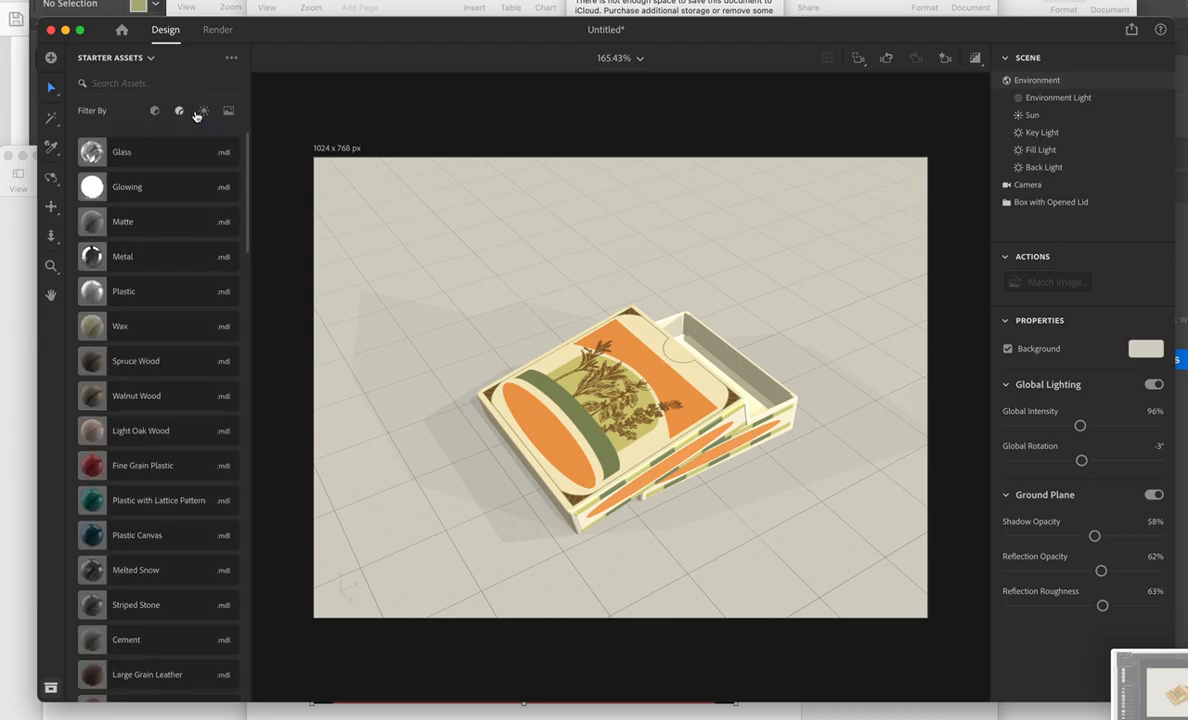
{"action": "left_click", "coordinate": [203, 112]}
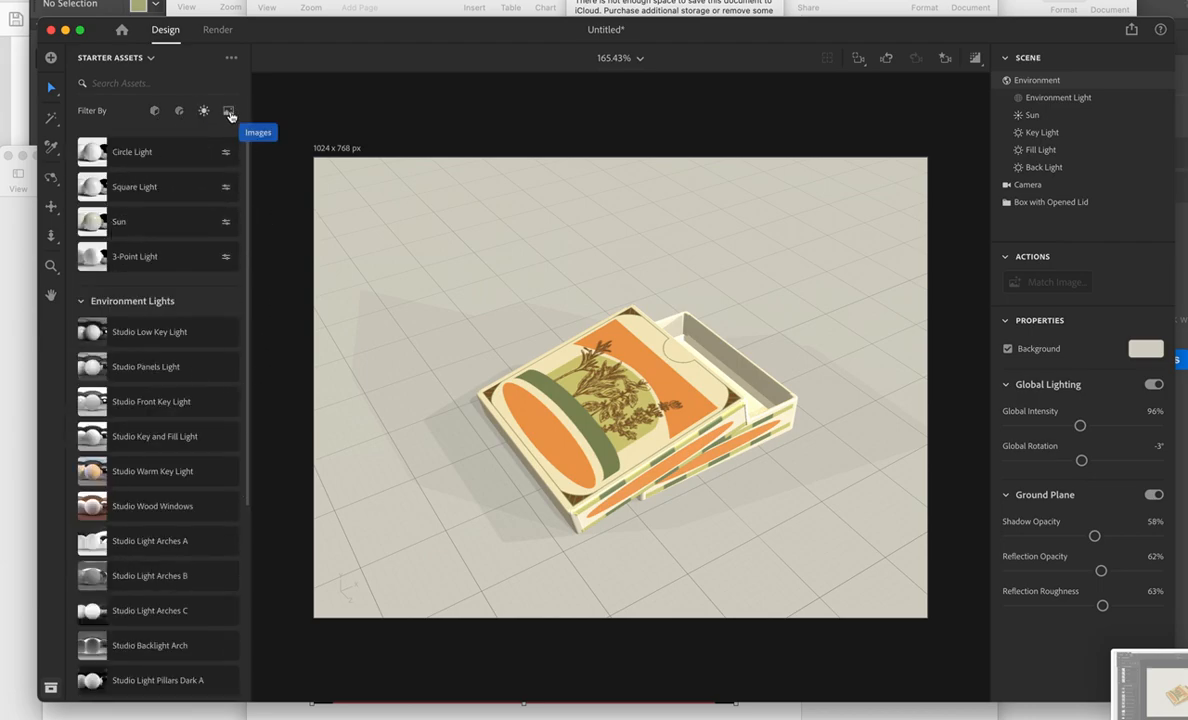
{"action": "left_click", "coordinate": [229, 112]}
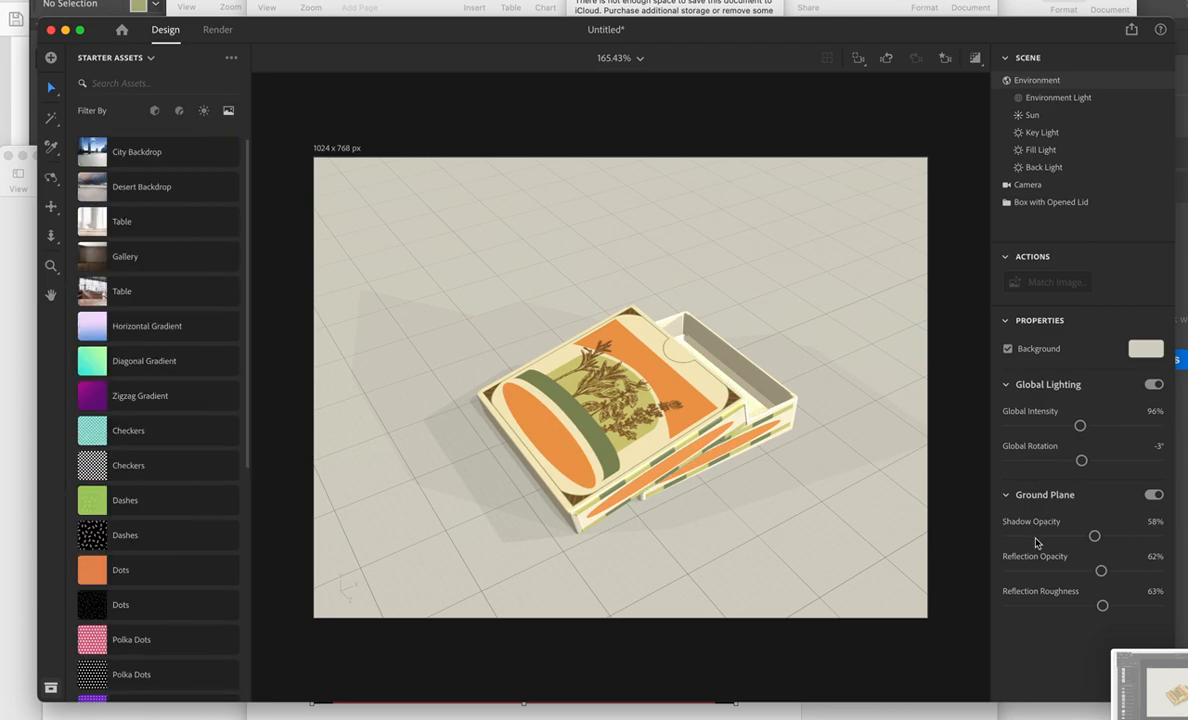
Step: Set the environment's ground plane to 98% shadow opacity, 83% reflection opacity and 47% reflection roughness
{"action": "left_click", "coordinate": [1037, 84]}
{"action": "left_click", "coordinate": [1041, 101]}
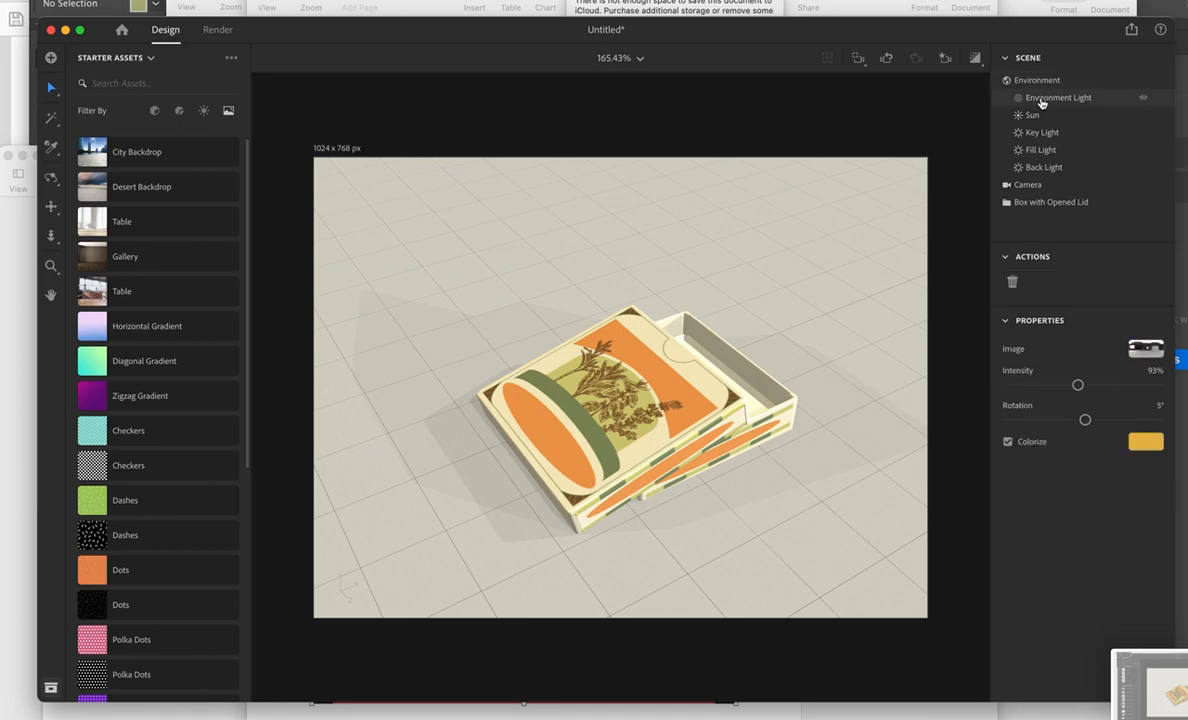
{"action": "left_click", "coordinate": [1030, 81]}
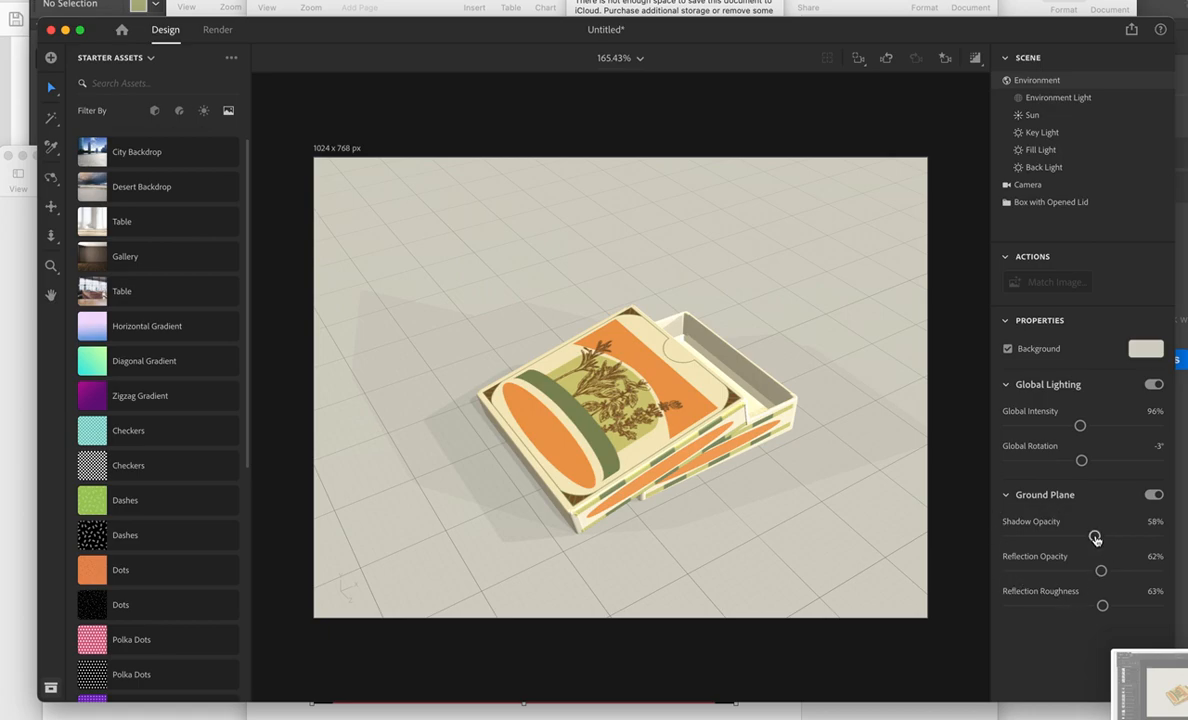
{"action": "left_click_drag", "start_coordinate": [1095, 537], "coordinate": [1124, 583]}
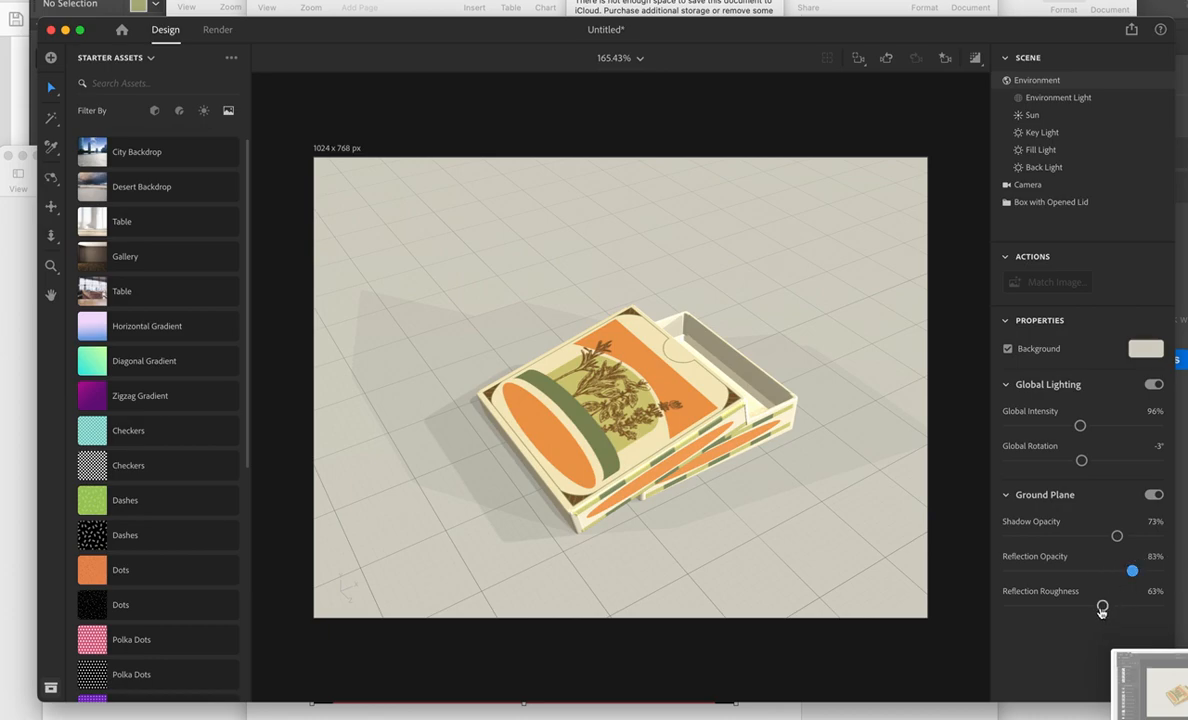
{"action": "left_click_drag", "start_coordinate": [1102, 607], "coordinate": [1078, 605]}
{"action": "left_click", "coordinate": [1121, 537]}
{"action": "left_click_drag", "start_coordinate": [1121, 537], "coordinate": [1155, 539]}
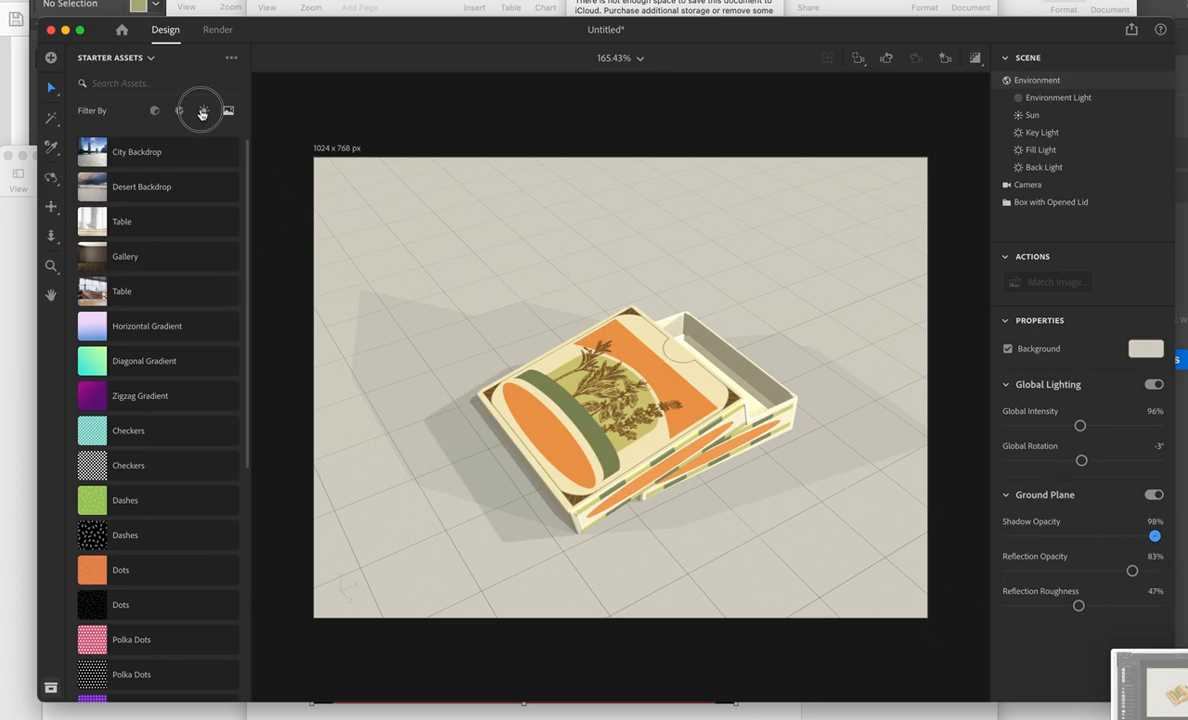
{"action": "left_click", "coordinate": [203, 111]}
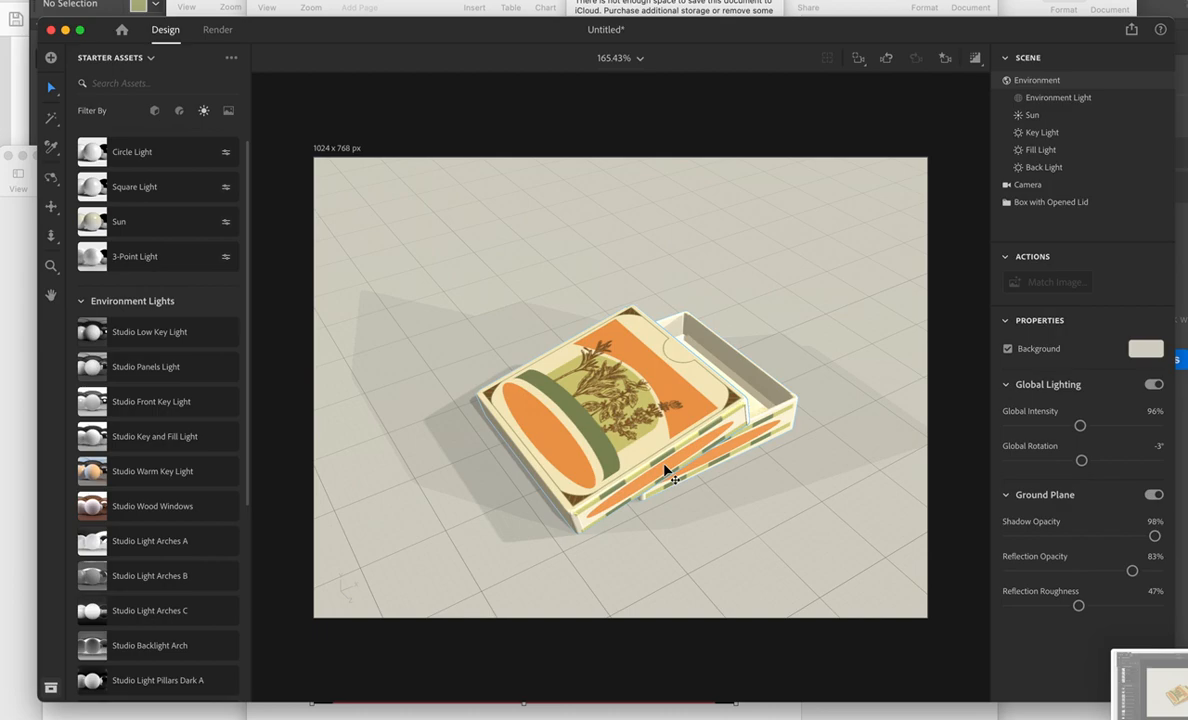
{"action": "key", "text": "super+shift+5"}
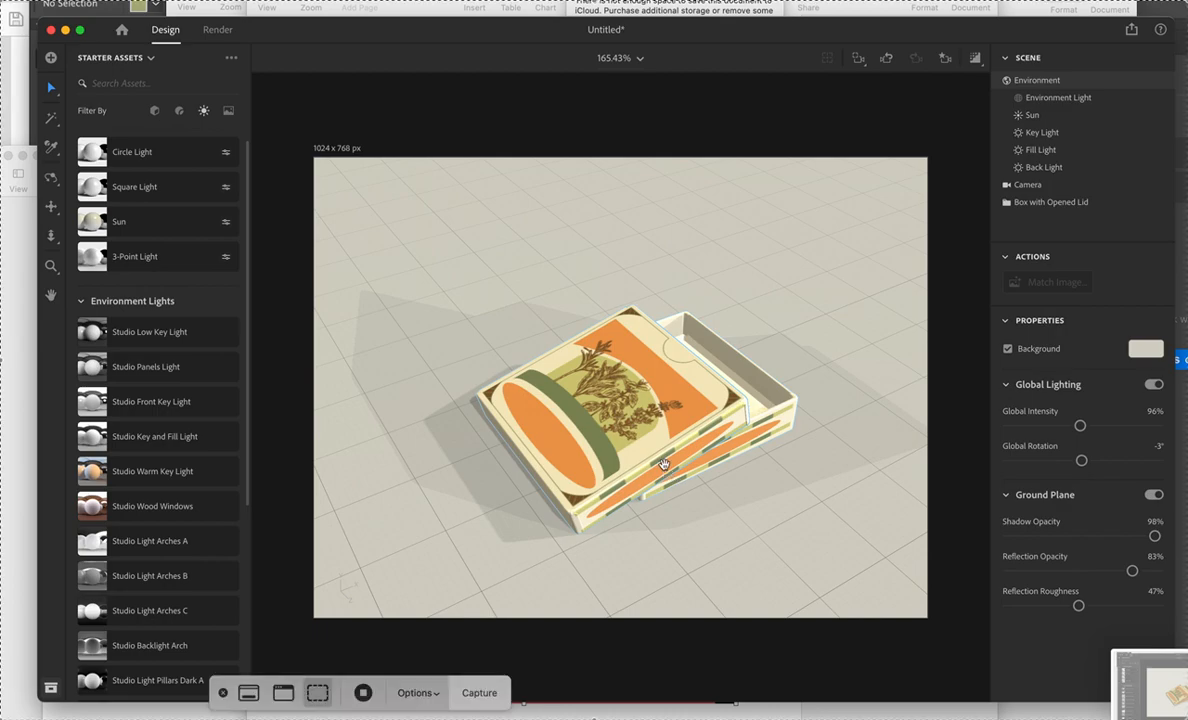